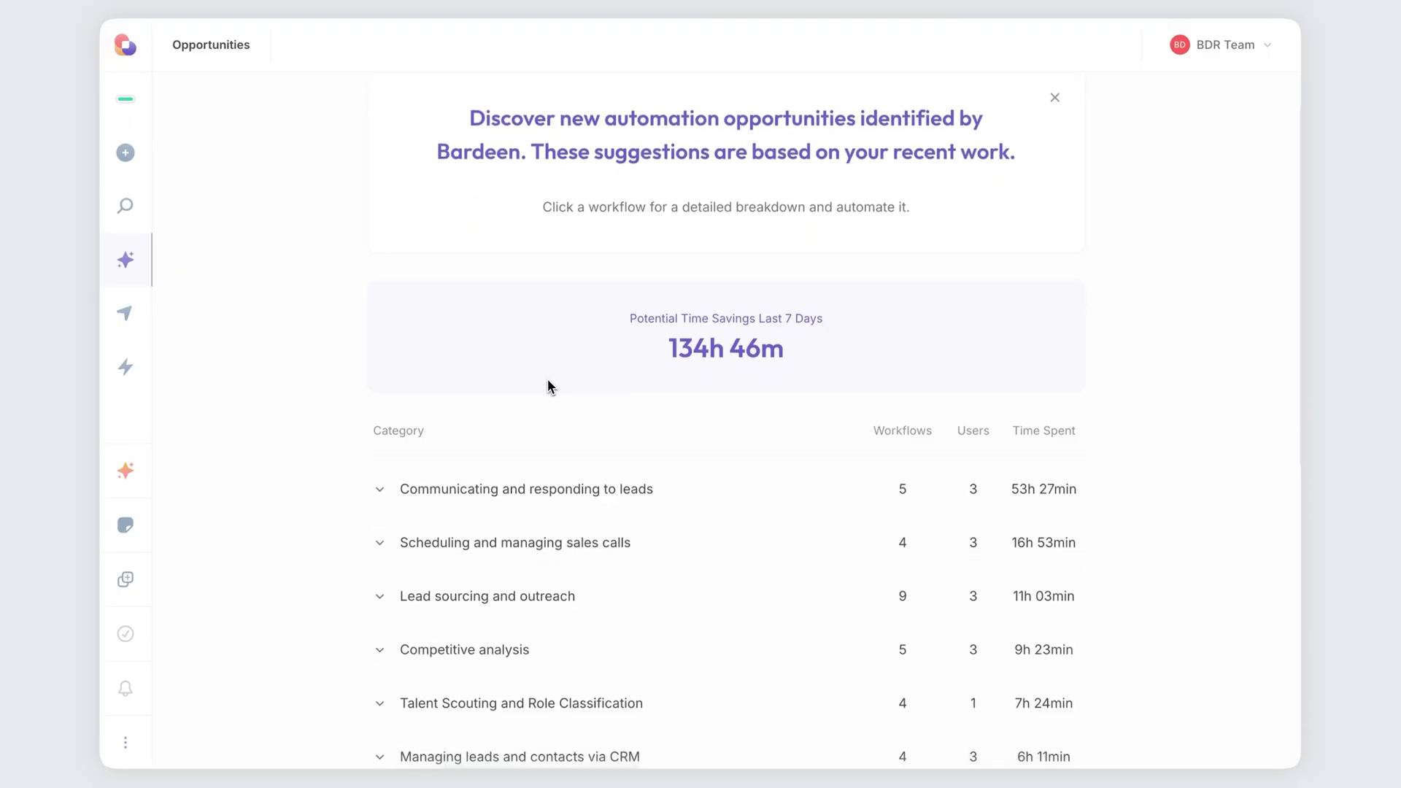
# Step: Expand the Lead sourcing and outreach category to show its LinkedIn Sales Navigator prospecting workflow
pyautogui.scroll(4, 549, 387)
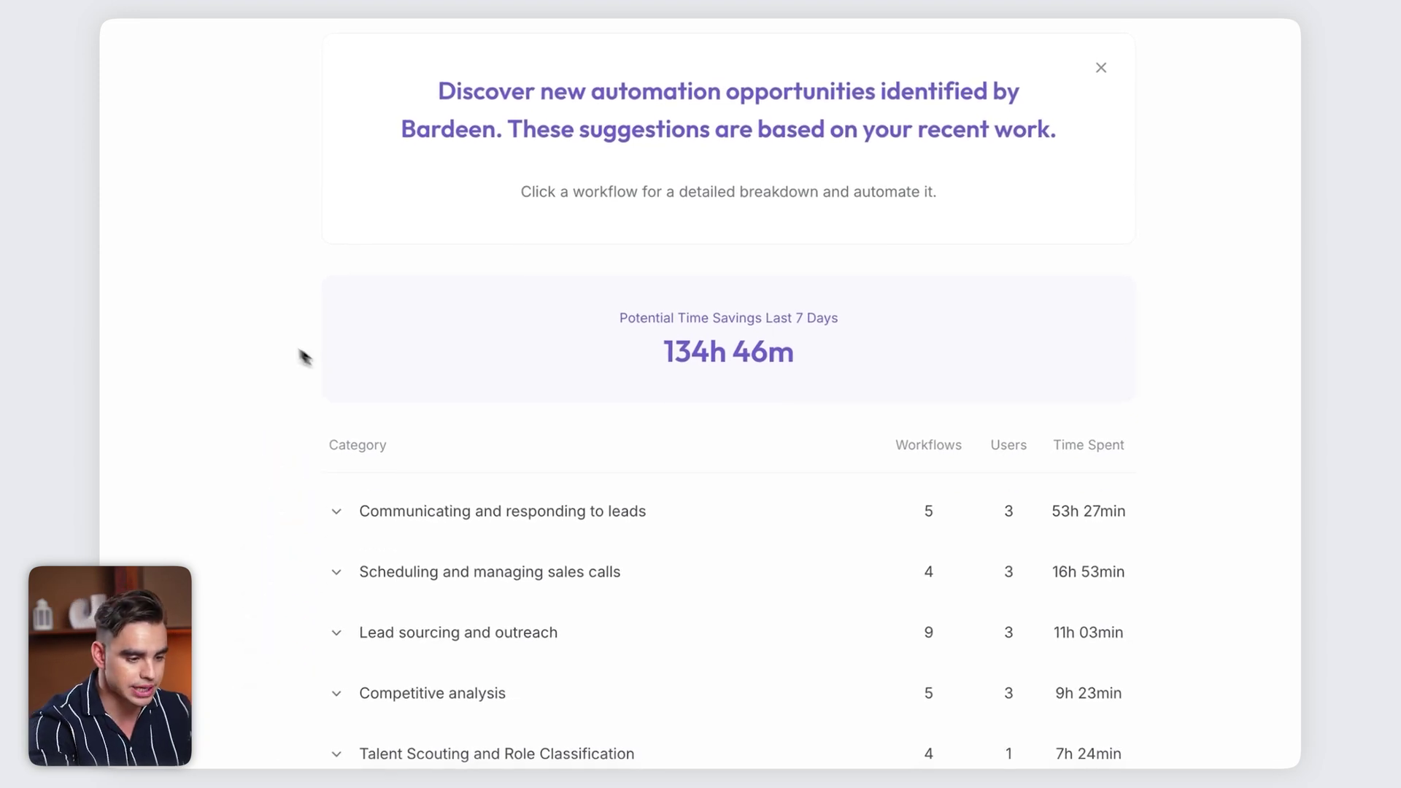
pyautogui.scroll(-3, 314, 357)
pyautogui.click(407, 394)
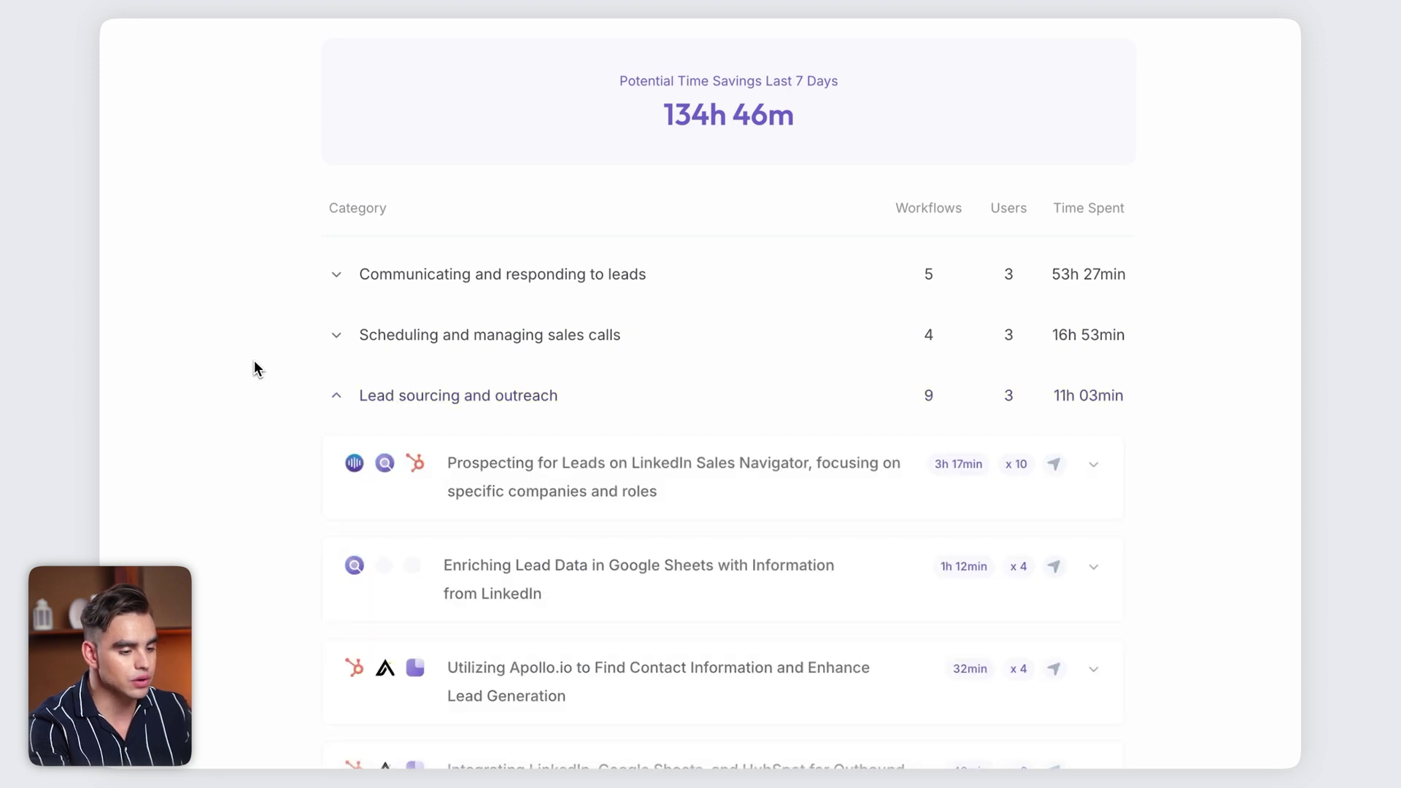
pyautogui.scroll(-3, 254, 361)
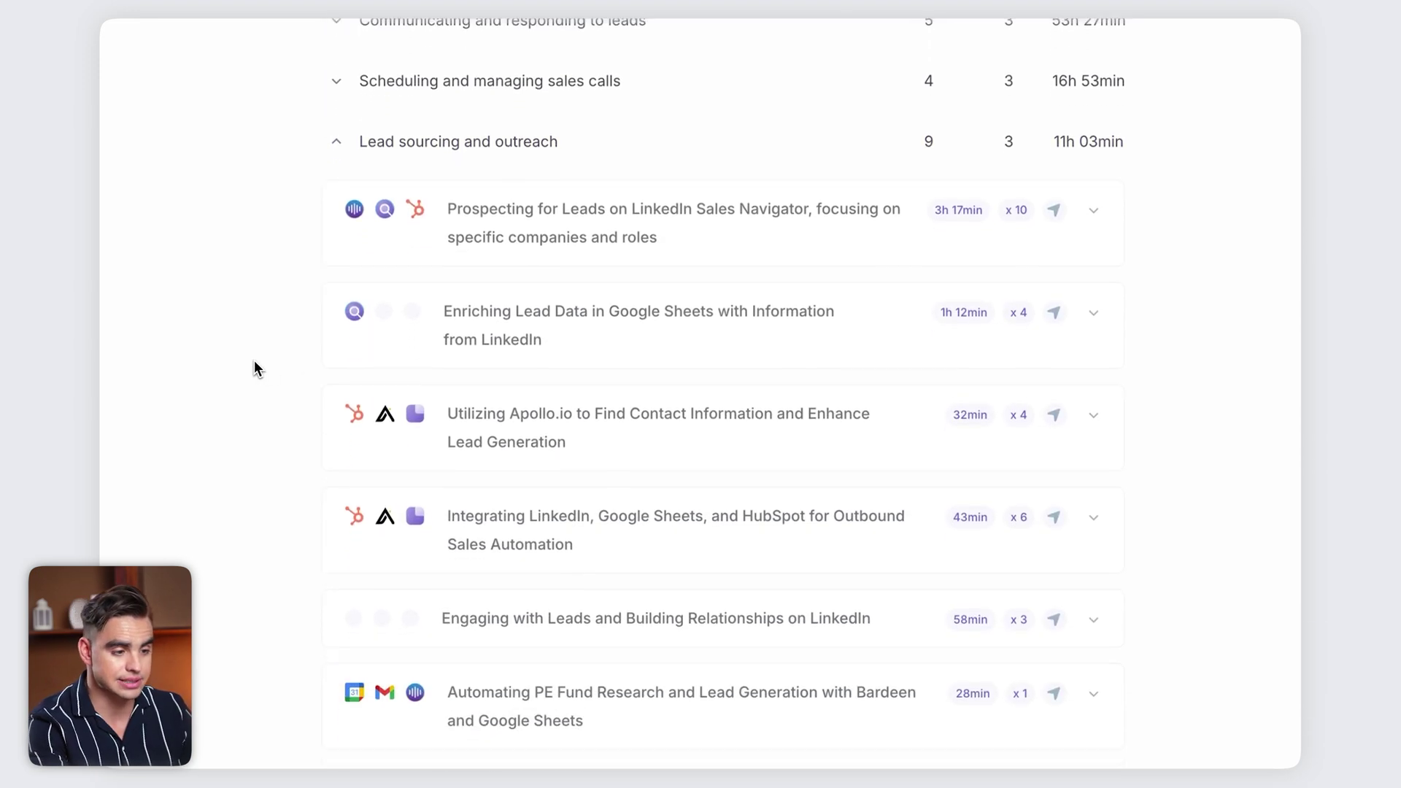
pyautogui.scroll(-1, 253, 361)
# Step: Open the Sales Navigator prospecting workflow, switch to Variant 3 of 4, and expand its third step
pyautogui.click(626, 181)
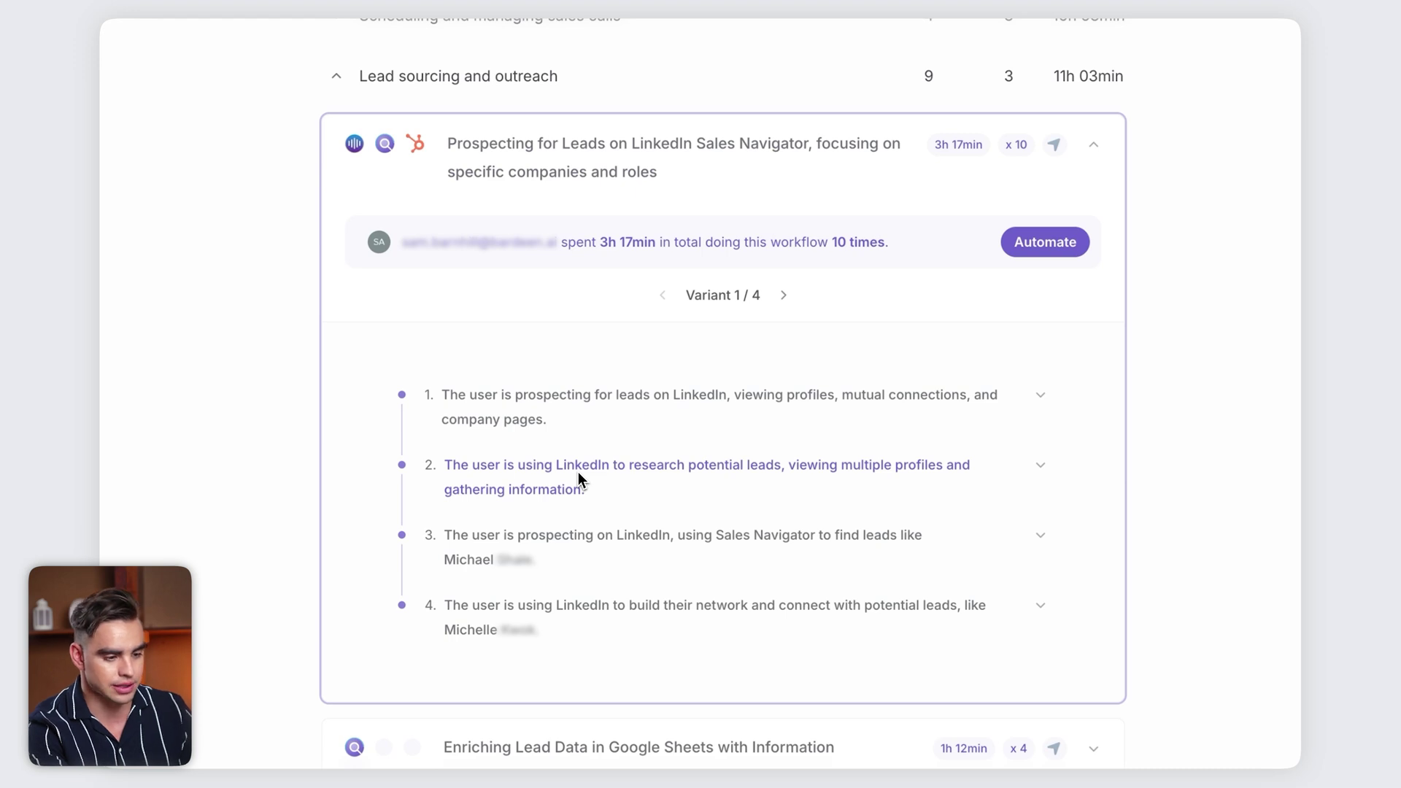
pyautogui.click(784, 296)
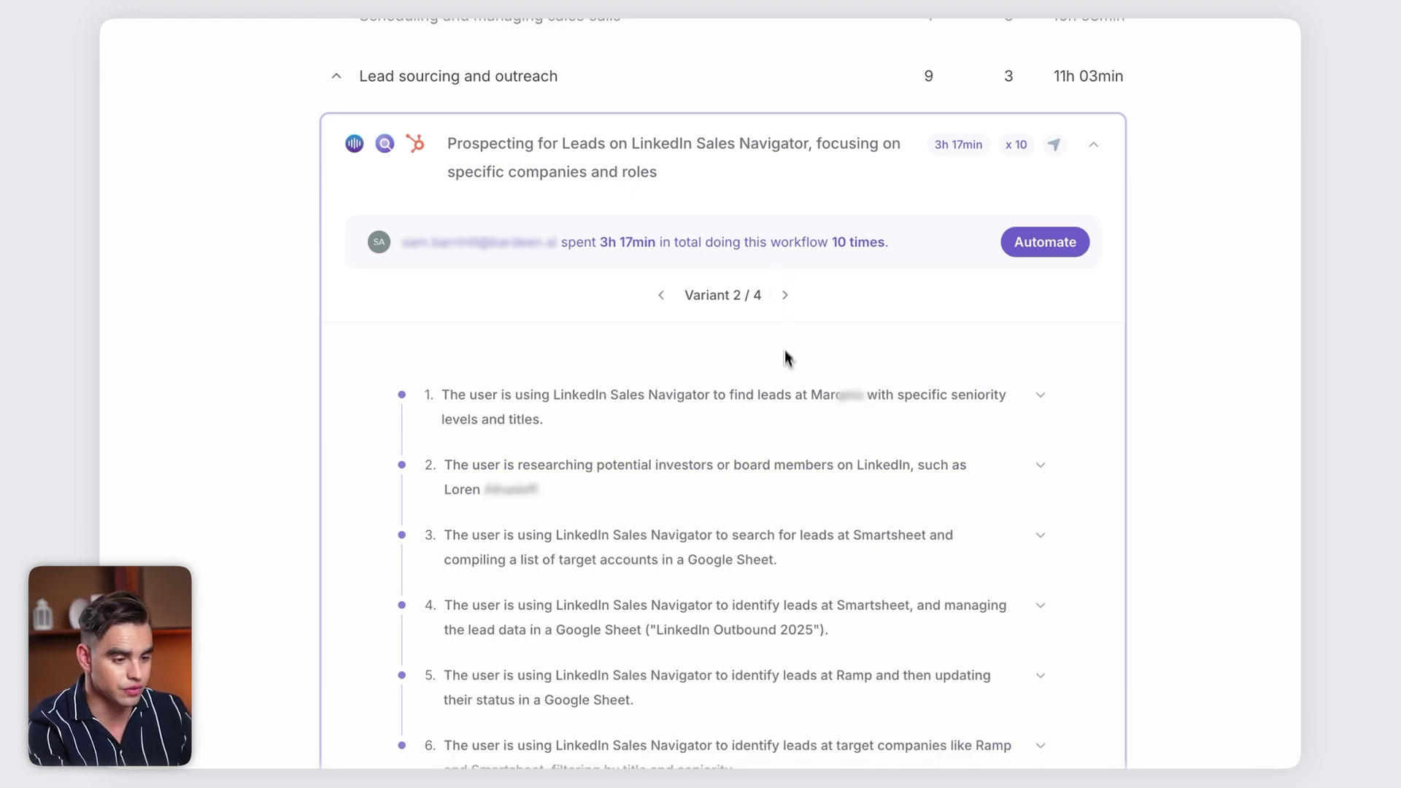
pyautogui.scroll(-2, 785, 364)
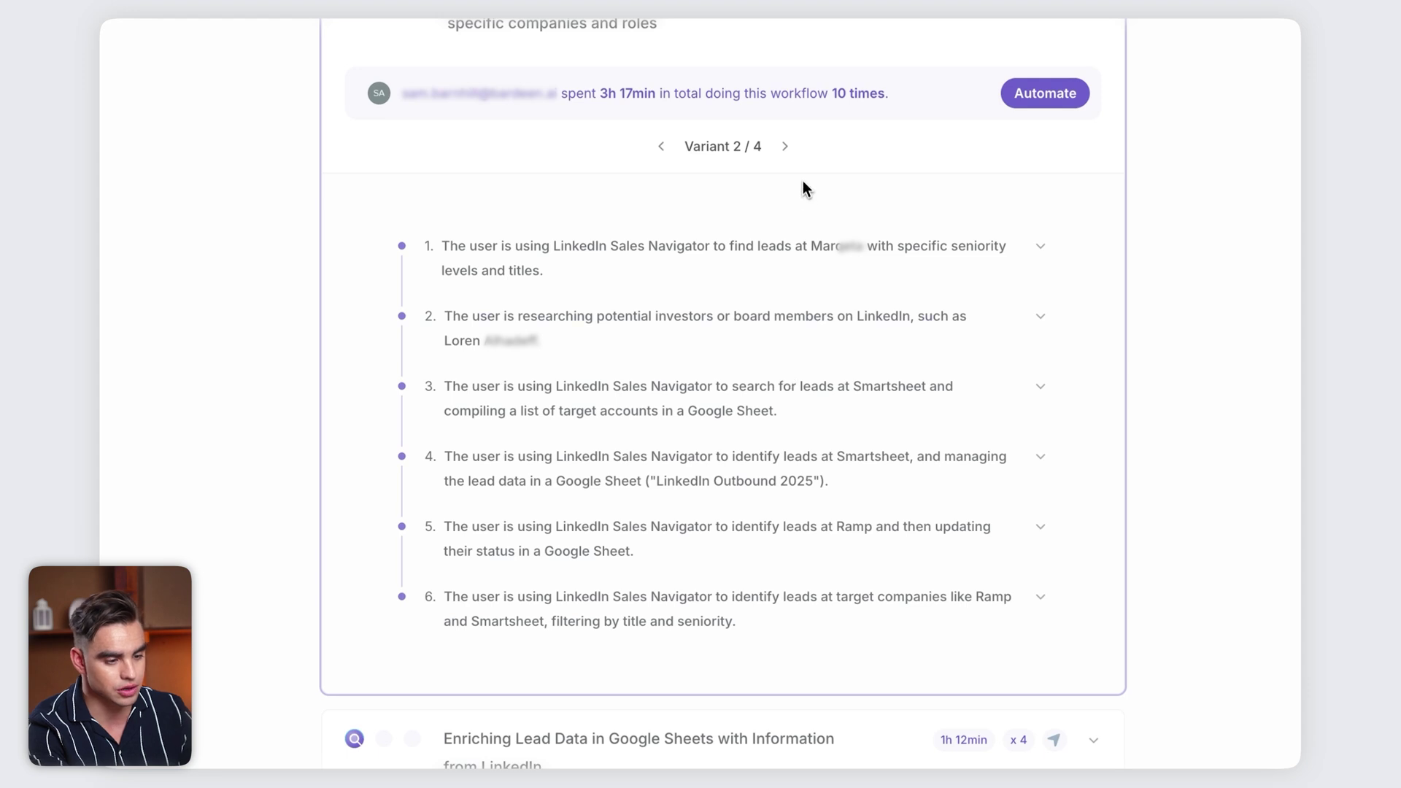
pyautogui.click(785, 146)
pyautogui.click(748, 429)
pyautogui.scroll(-4, 748, 429)
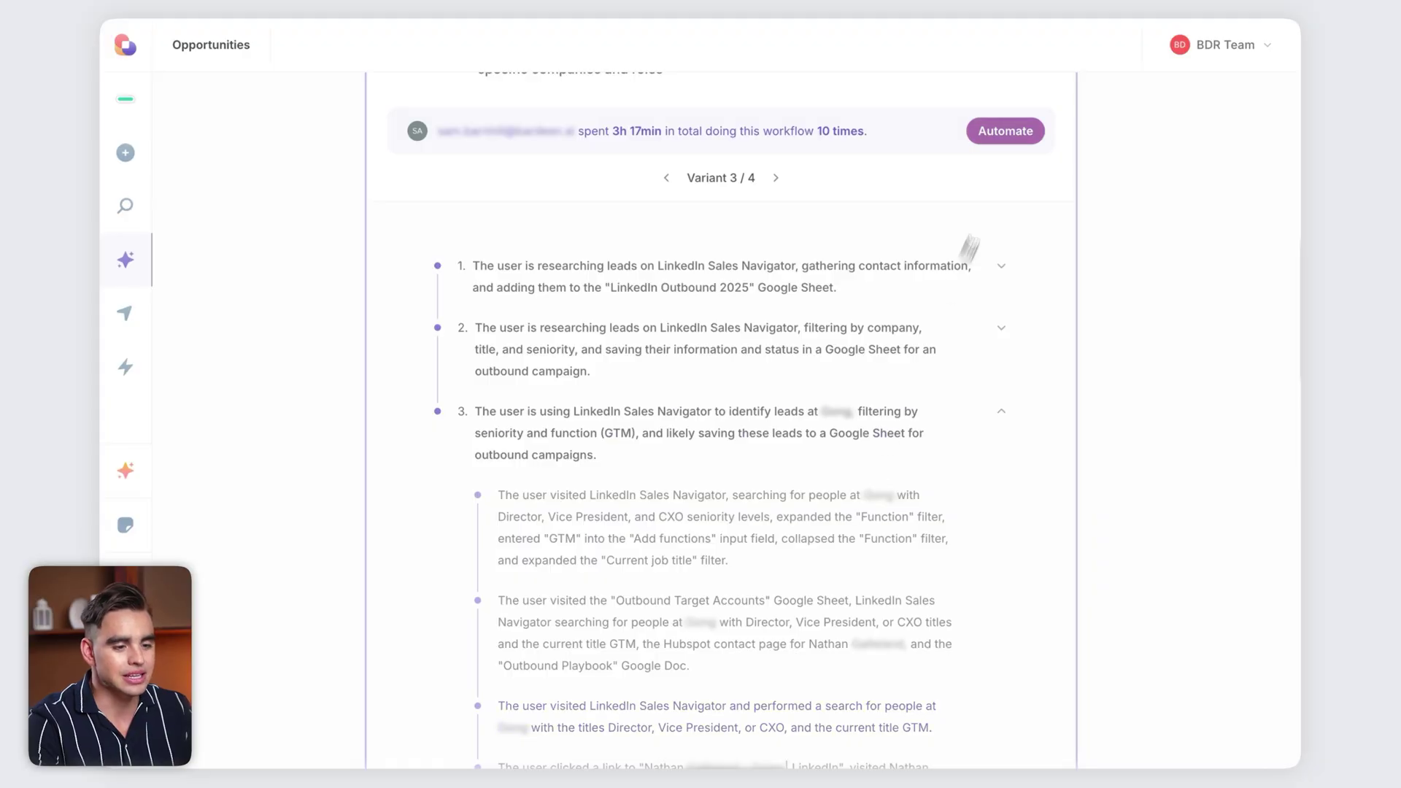
# Step: Automate the workflow with the AI-generated lead identification, Google Sheet update and outreach automation
pyautogui.click(1012, 131)
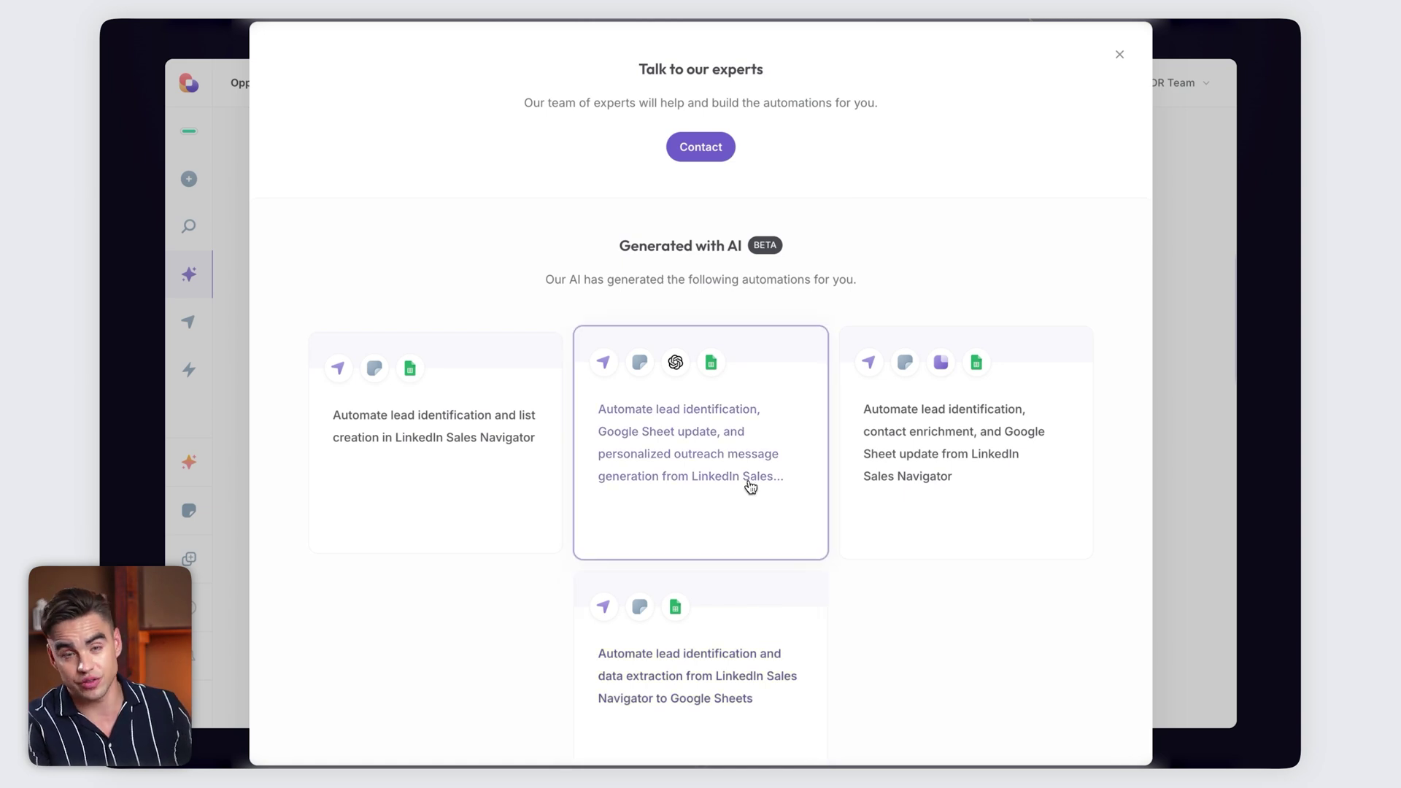
pyautogui.scroll(-2, 750, 487)
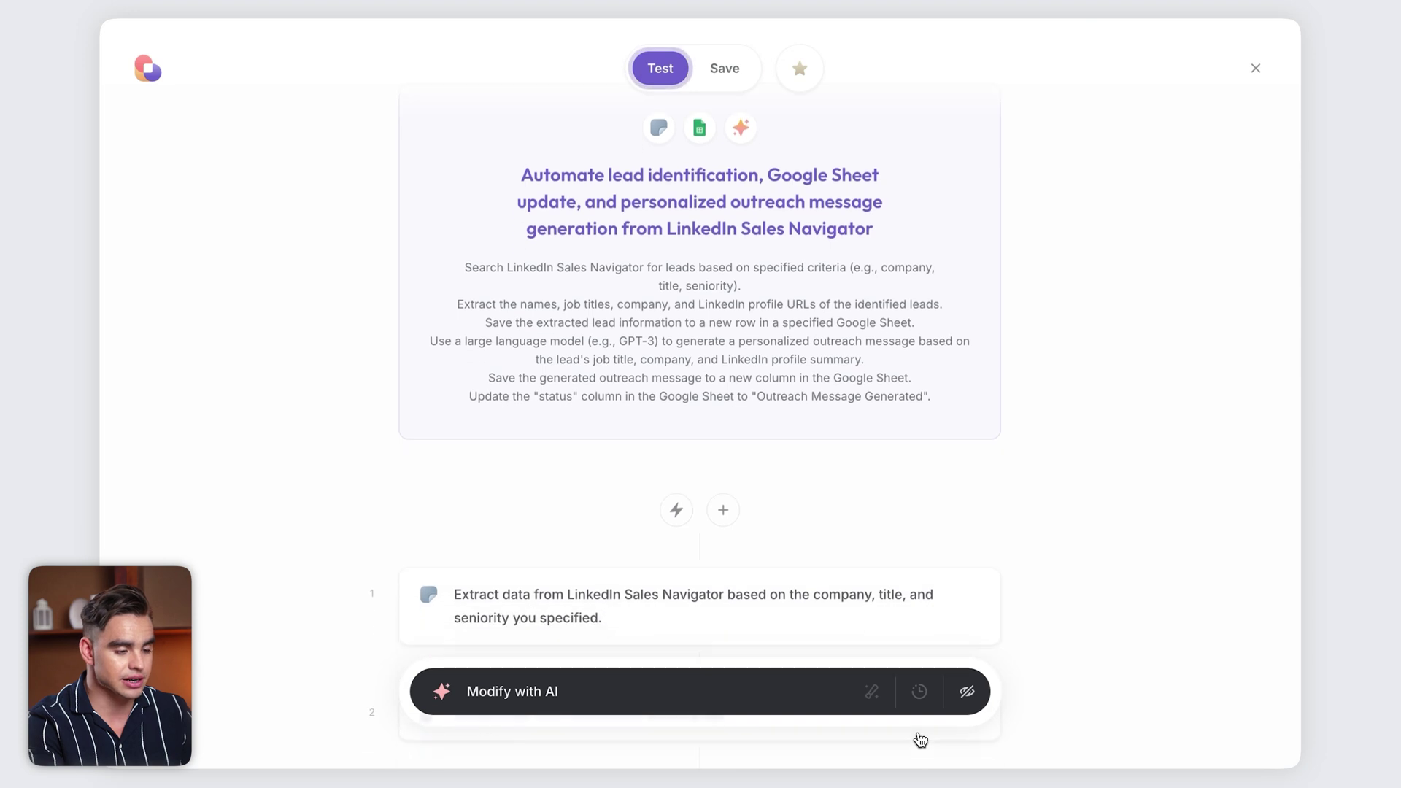
# Step: Ask Modify with AI to 'also enrich the lead and add to hubspot sequence' and review the added steps
pyautogui.scroll(-3, 869, 531)
pyautogui.scroll(-1, 868, 530)
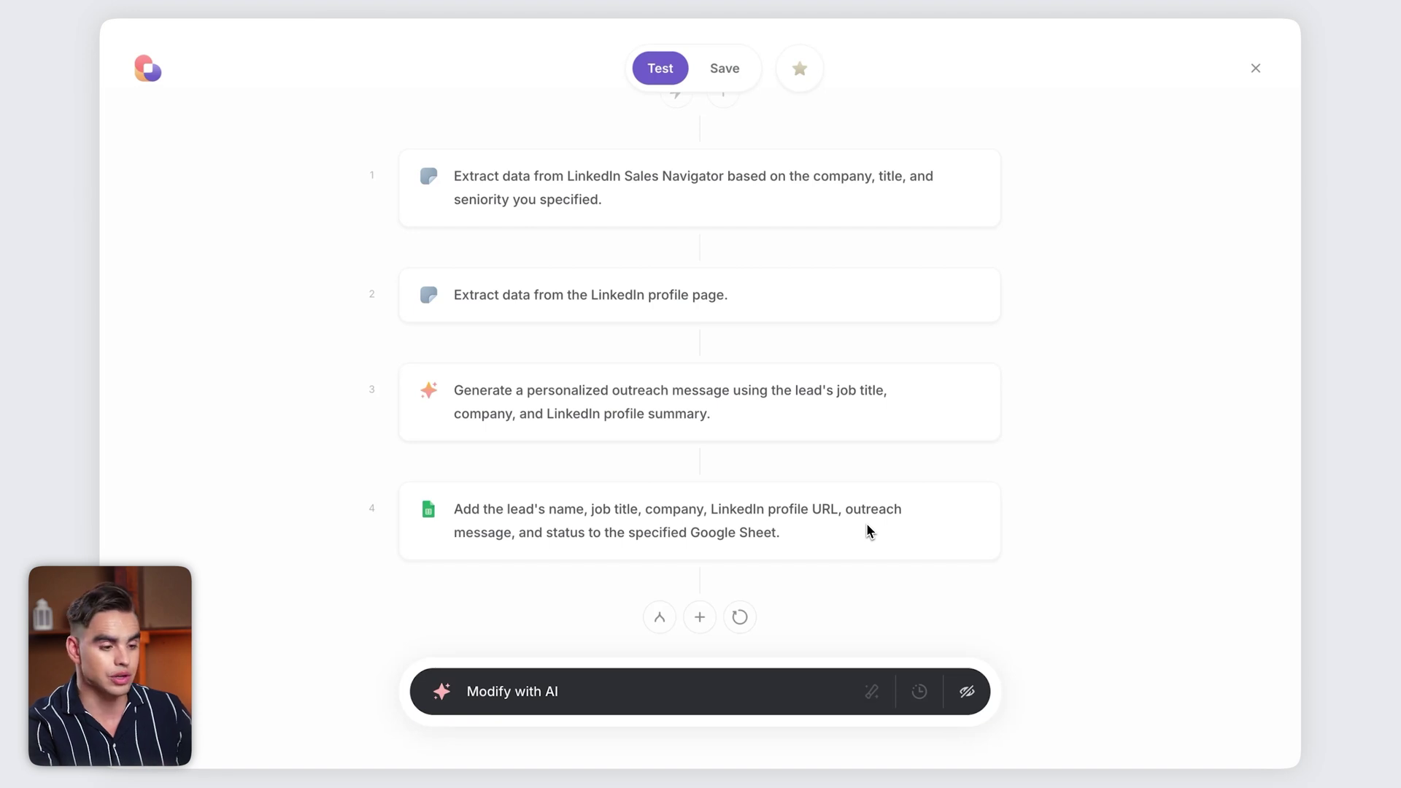
pyautogui.click(722, 699)
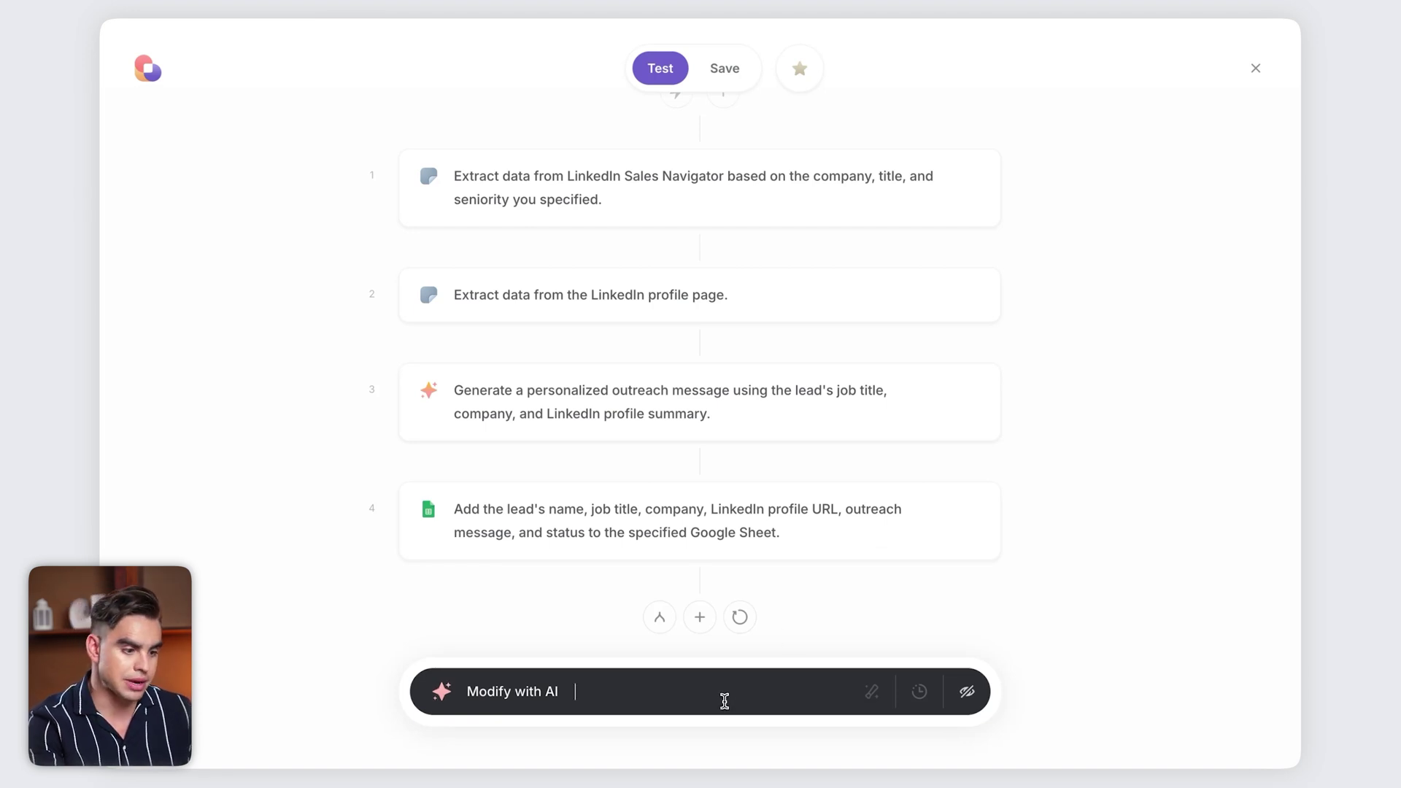
pyautogui.write('al')
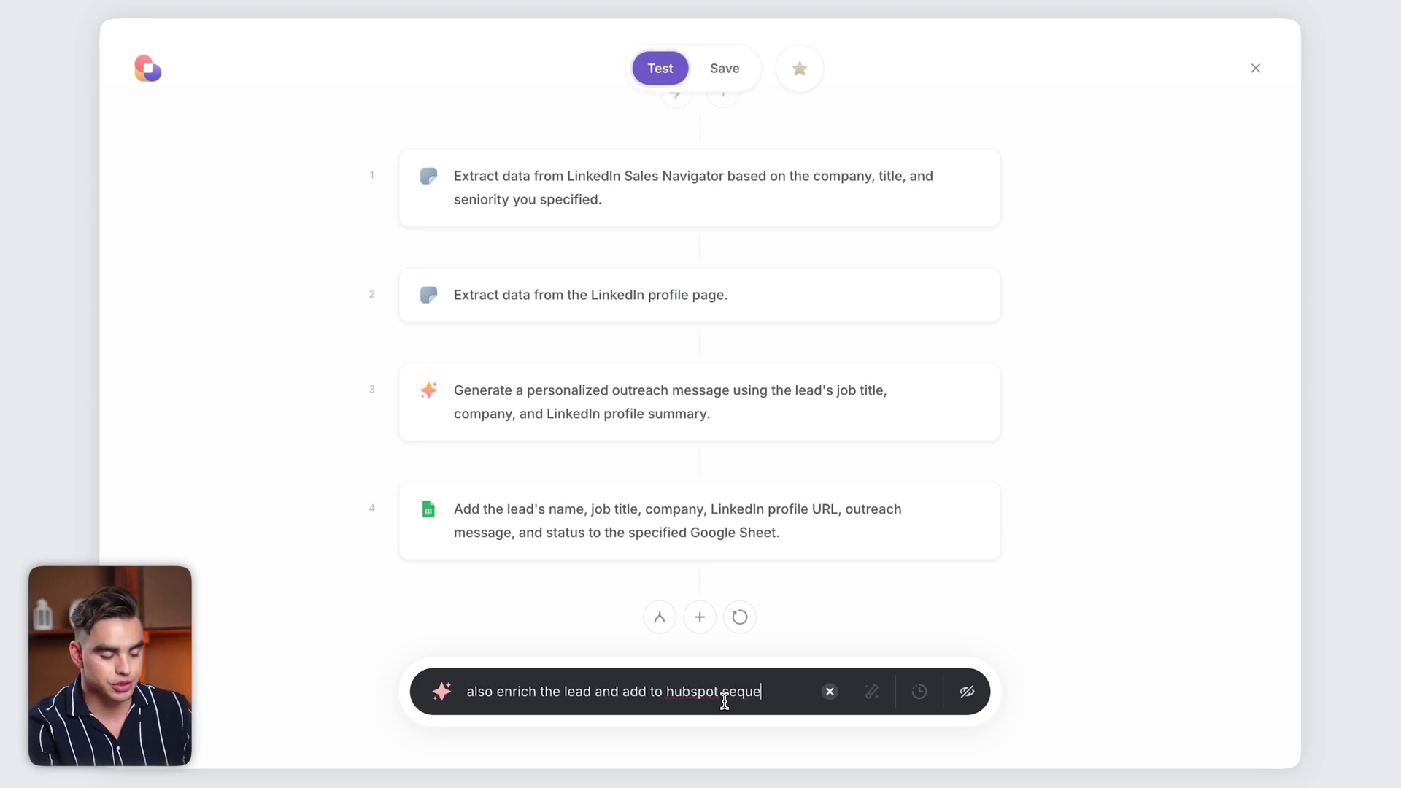
pyautogui.press('Return')
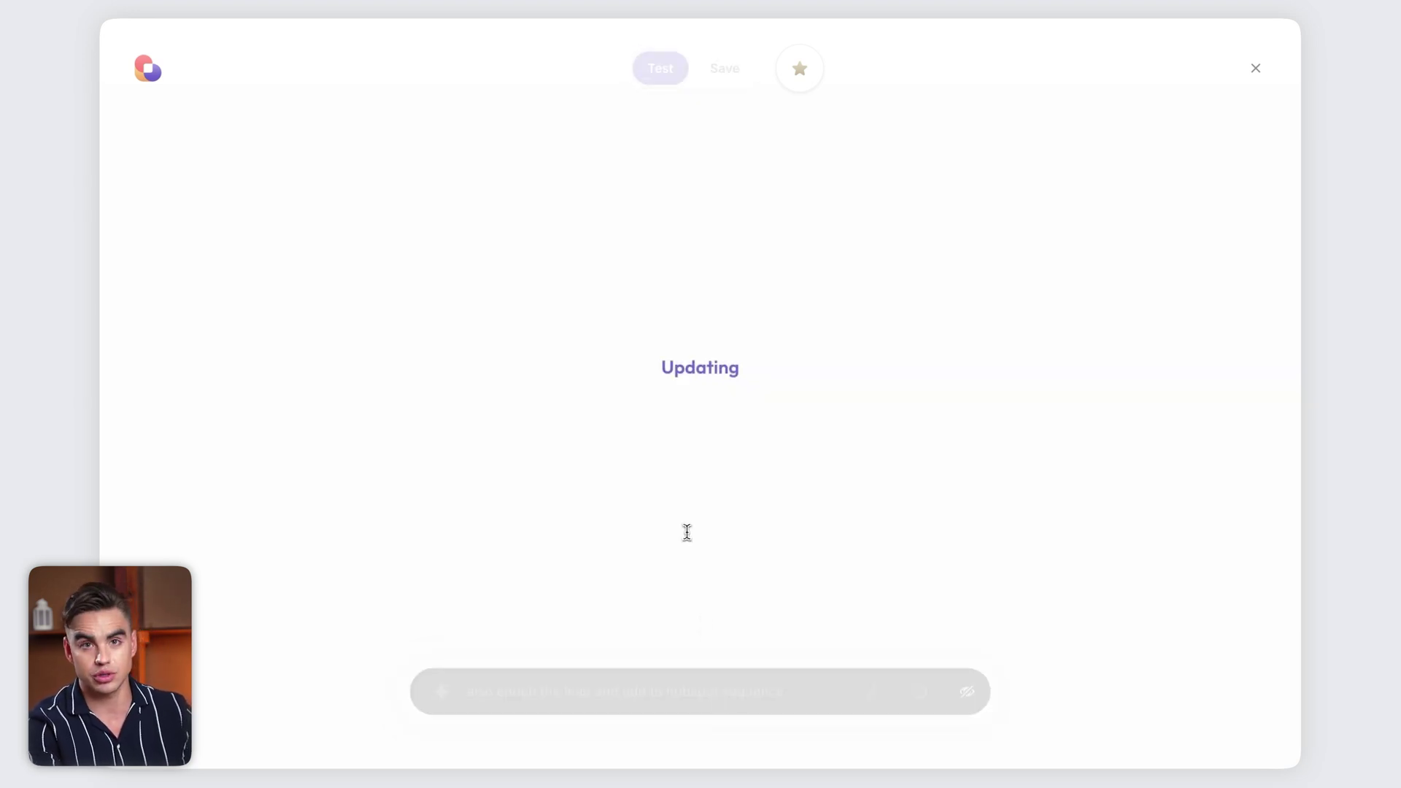
pyautogui.scroll(-5, 687, 532)
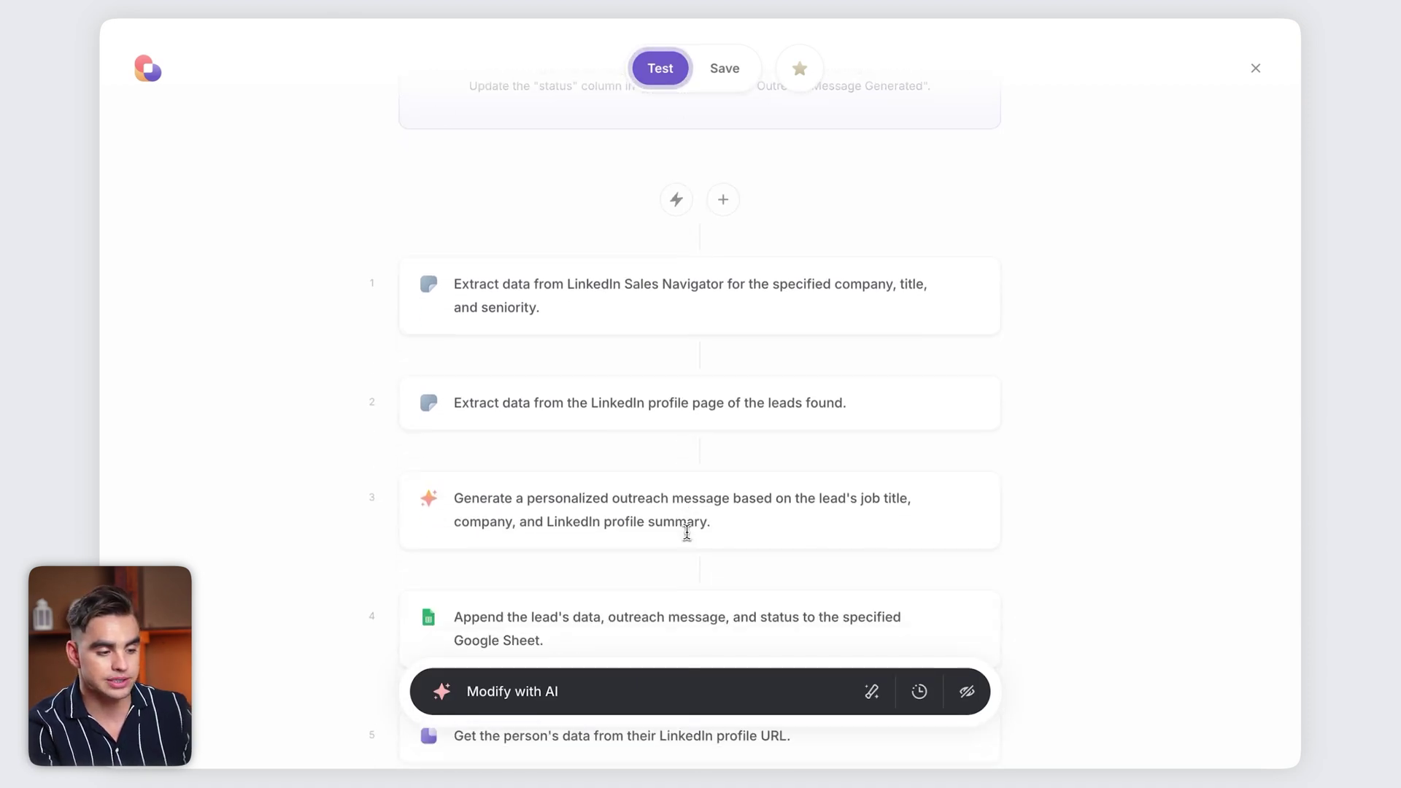
pyautogui.scroll(-6, 687, 532)
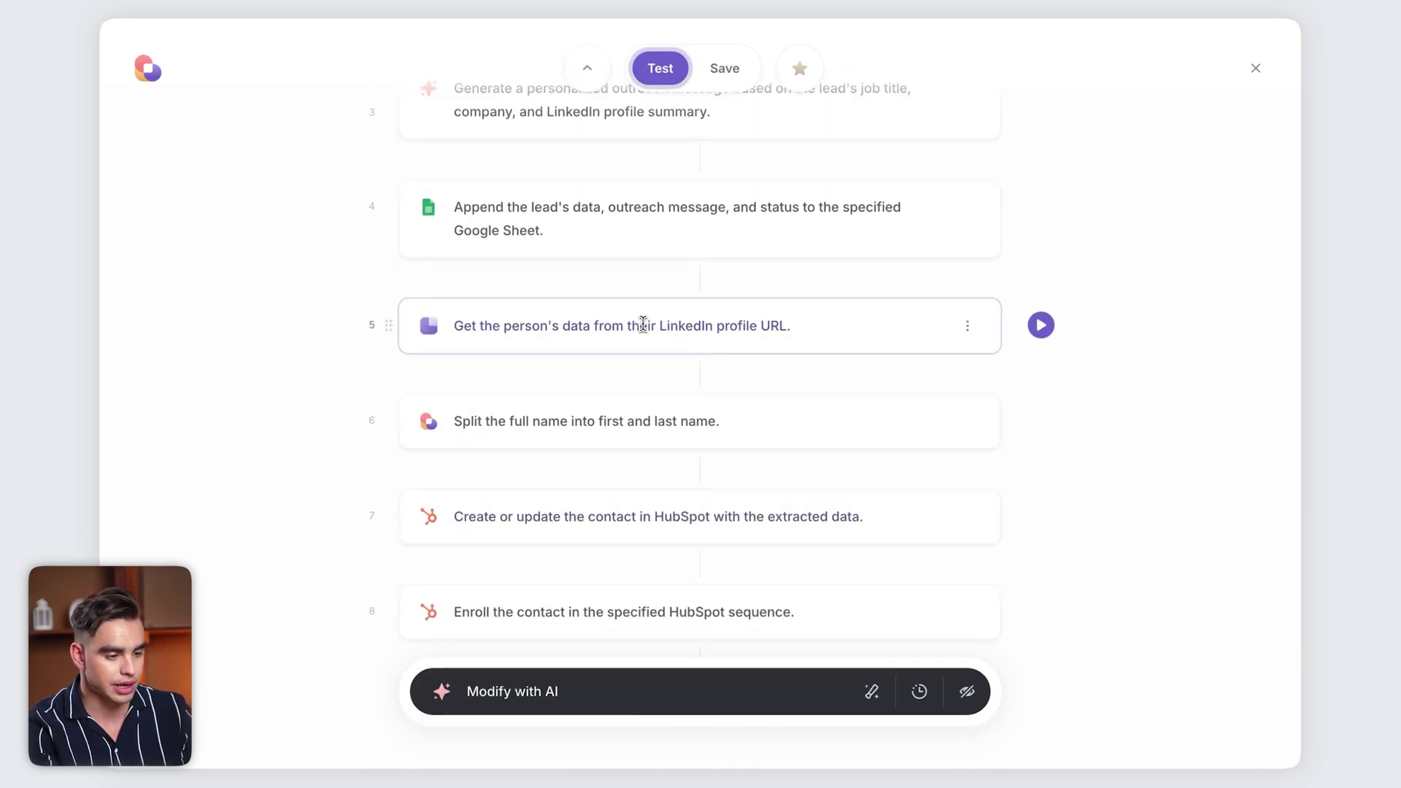
pyautogui.scroll(-1, 643, 324)
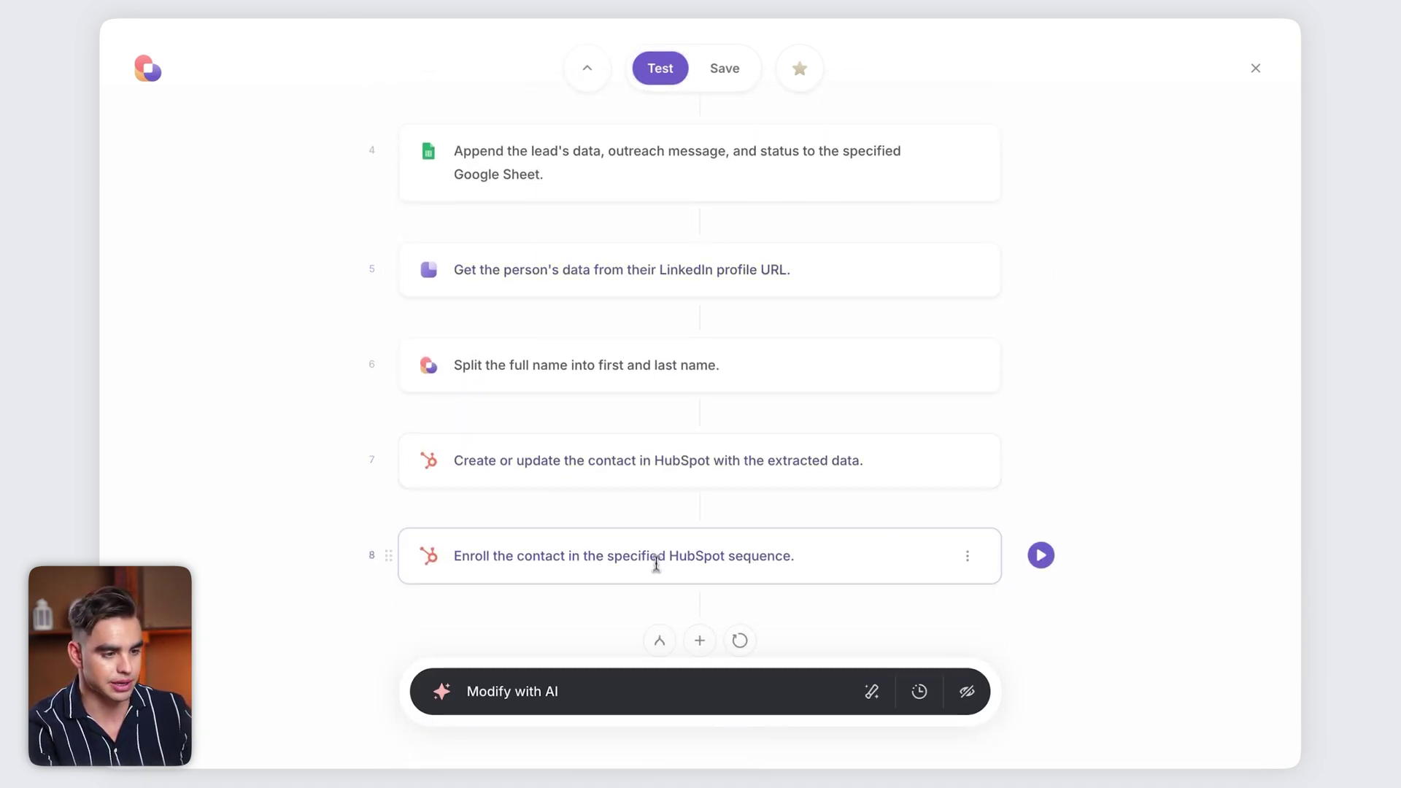
pyautogui.scroll(-1, 657, 571)
# Step: Save the automation as a manually run playbook using the Save only option
pyautogui.click(735, 78)
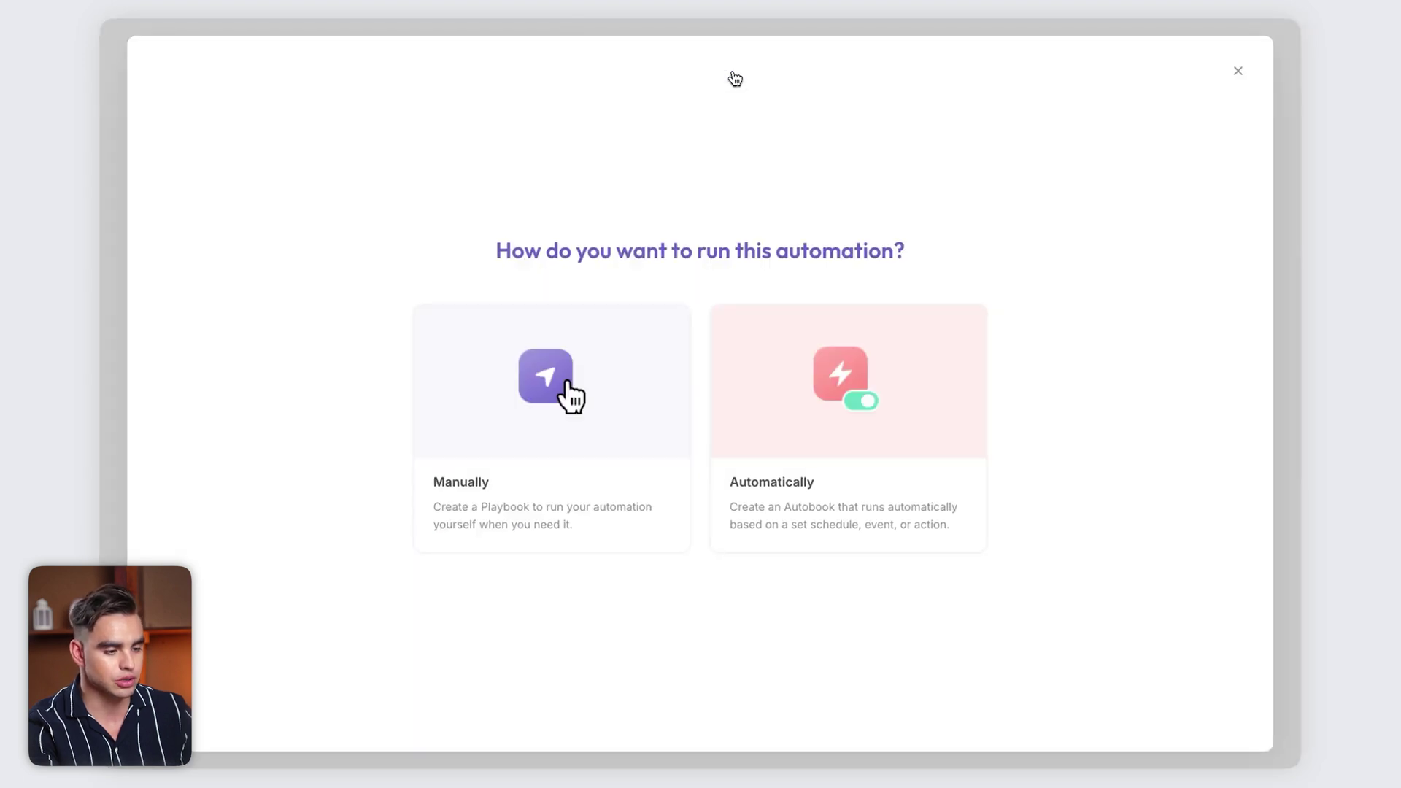
pyautogui.click(573, 412)
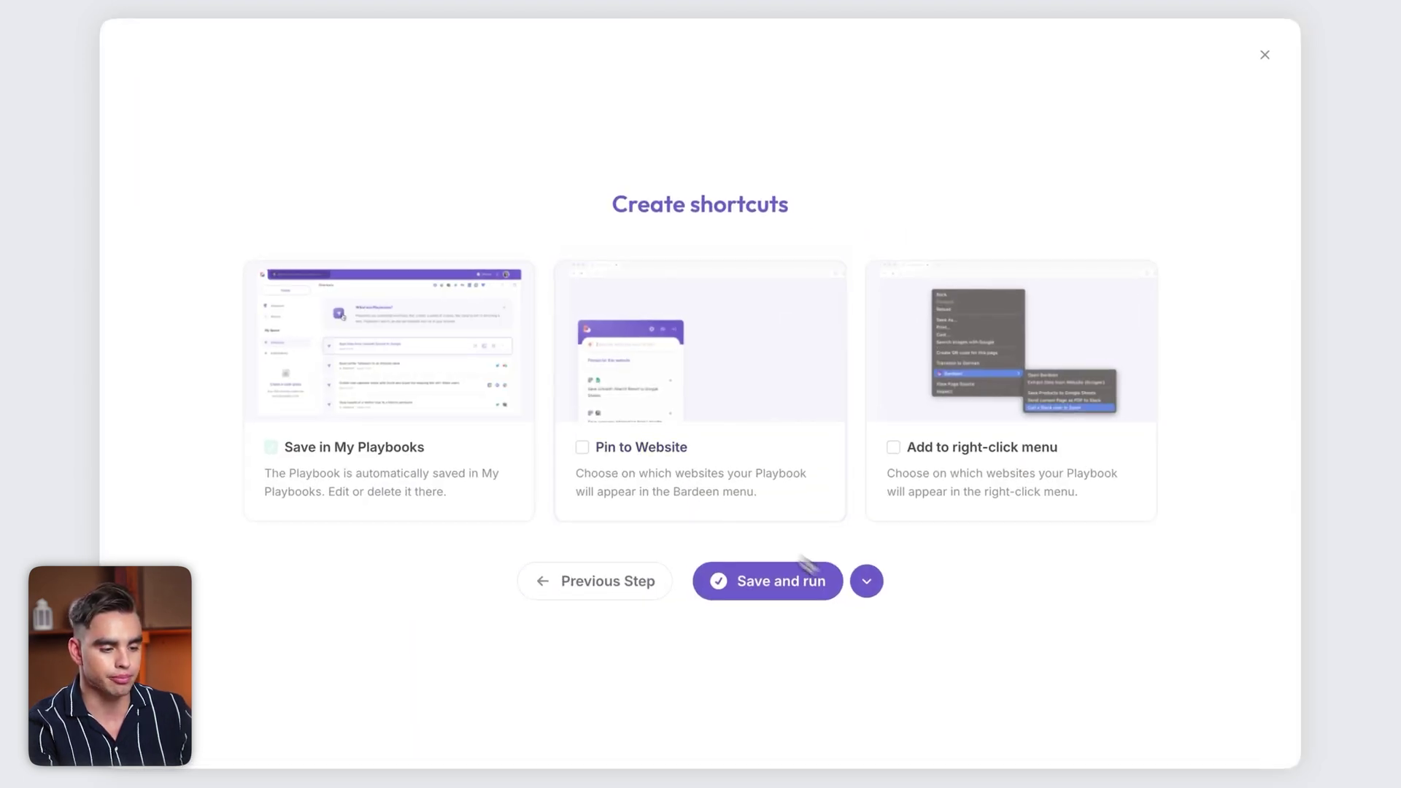
pyautogui.click(868, 584)
pyautogui.click(861, 686)
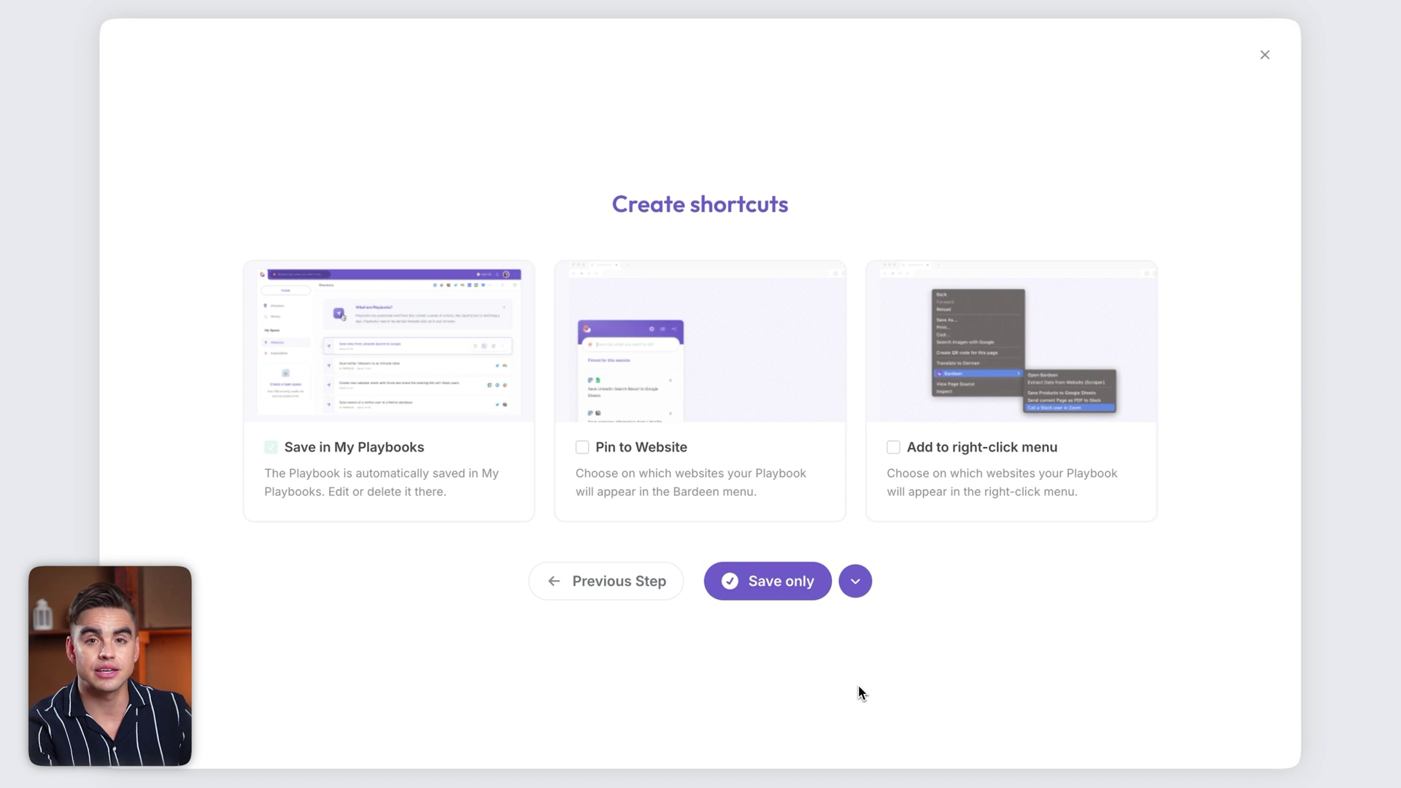
pyautogui.click(794, 583)
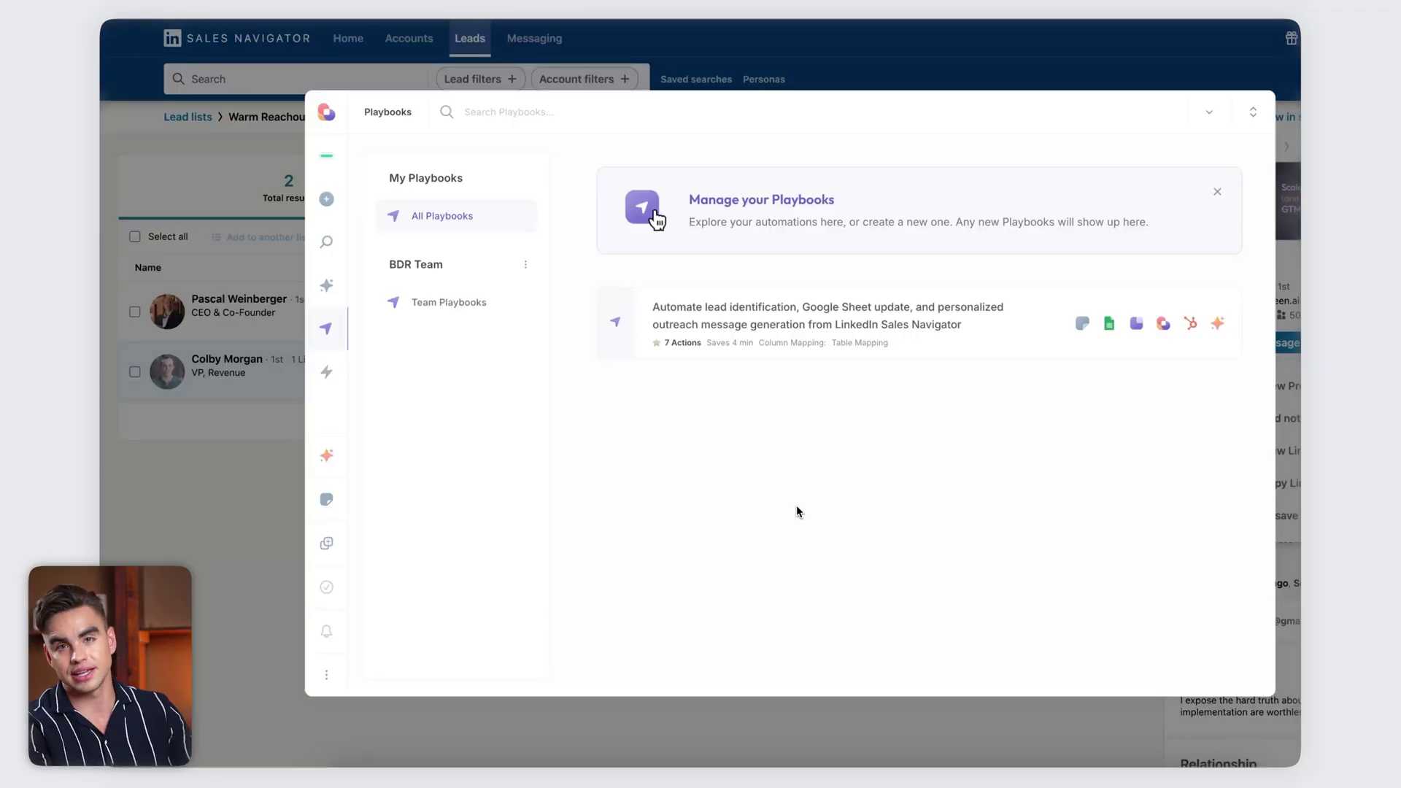
# Step: Open the playbook in Studio, test it up to step 3, and expand the second generated email
pyautogui.moveTo(1182, 329)
pyautogui.click(1176, 323)
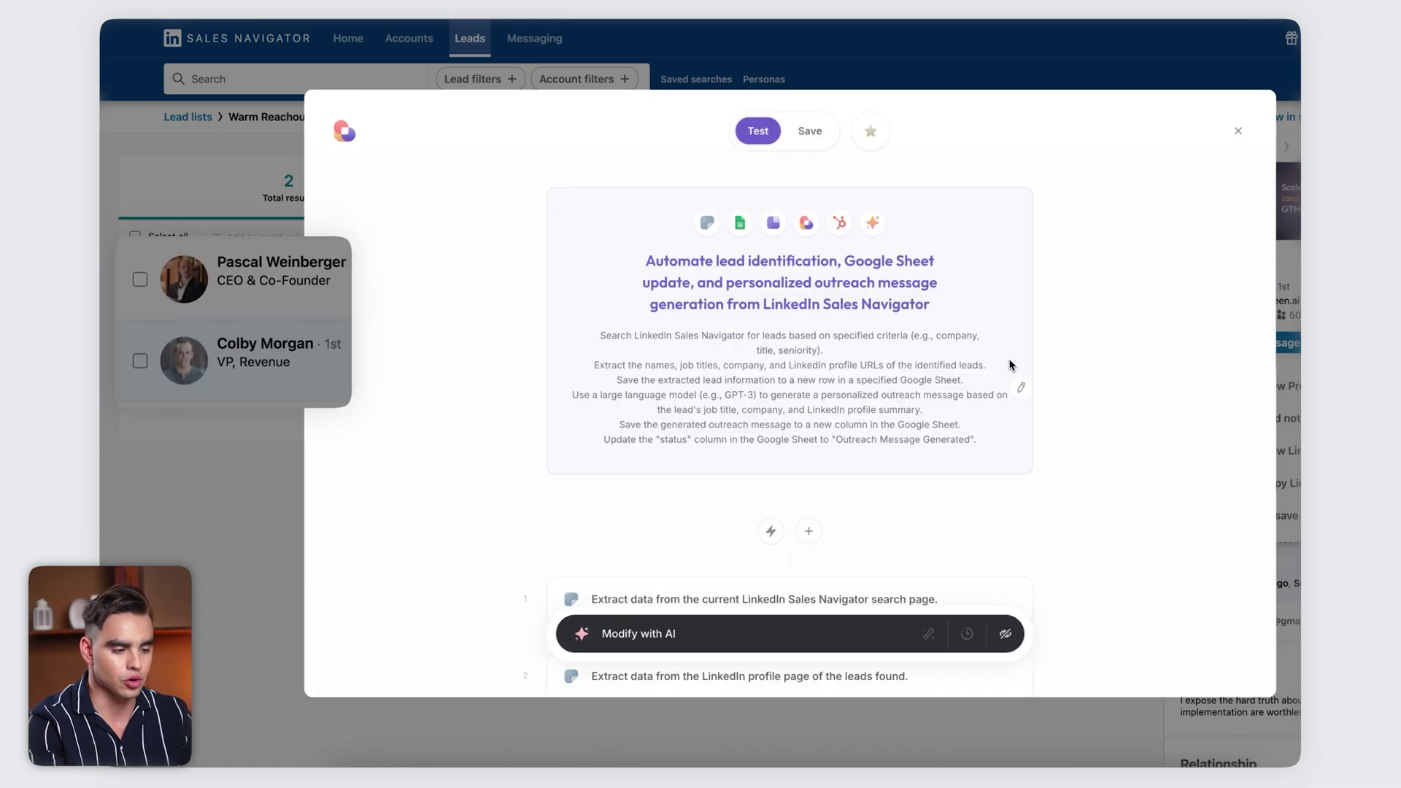
pyautogui.scroll(-6, 992, 343)
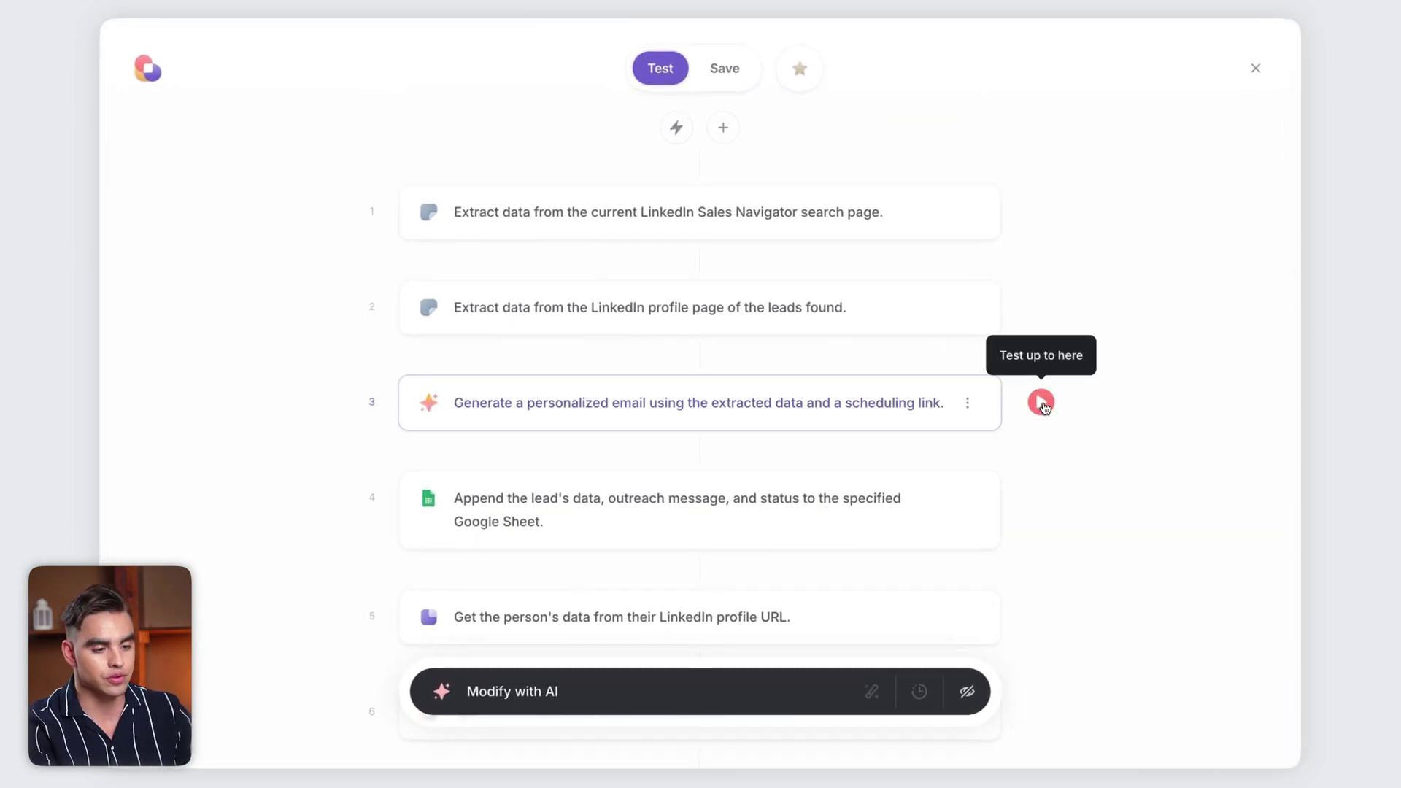
pyautogui.click(1042, 402)
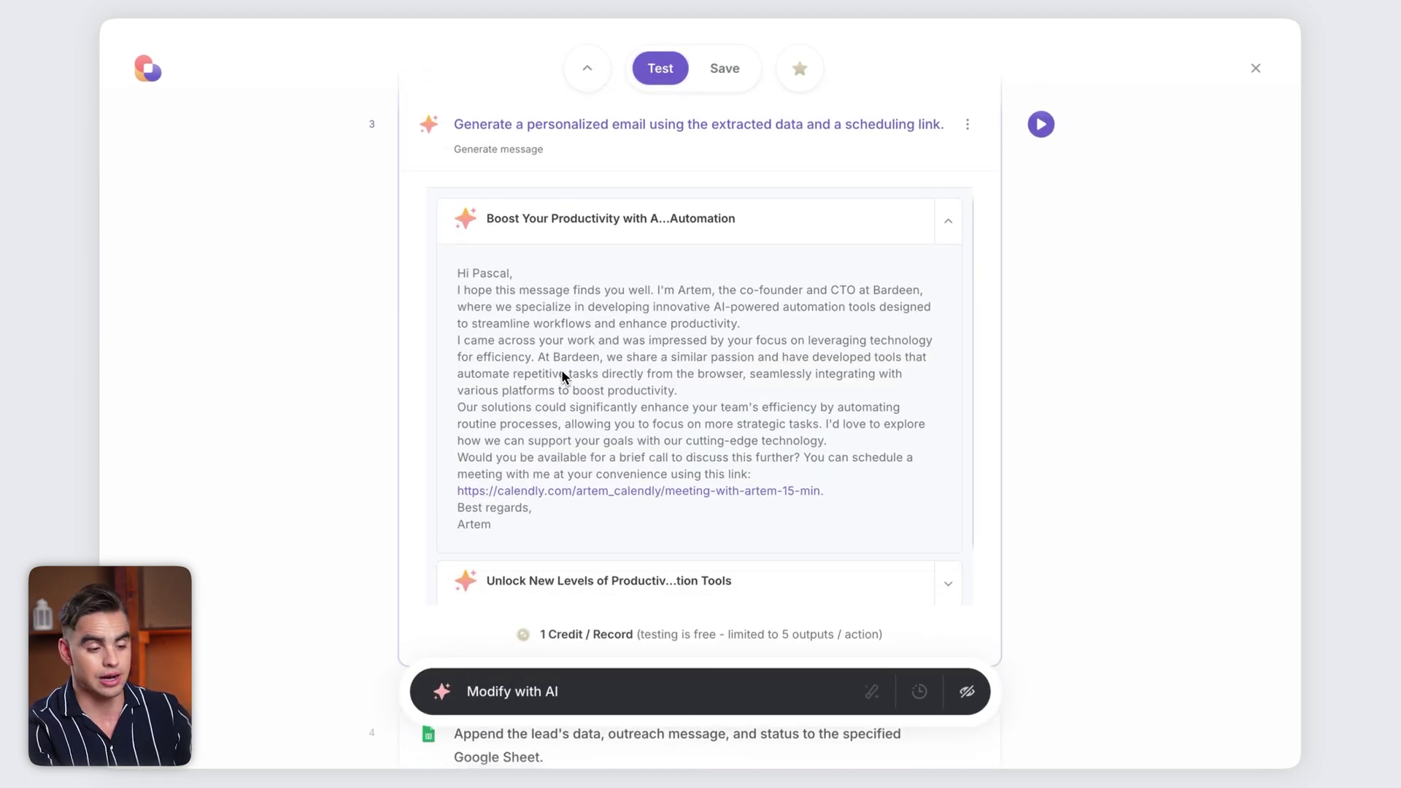
pyautogui.click(946, 584)
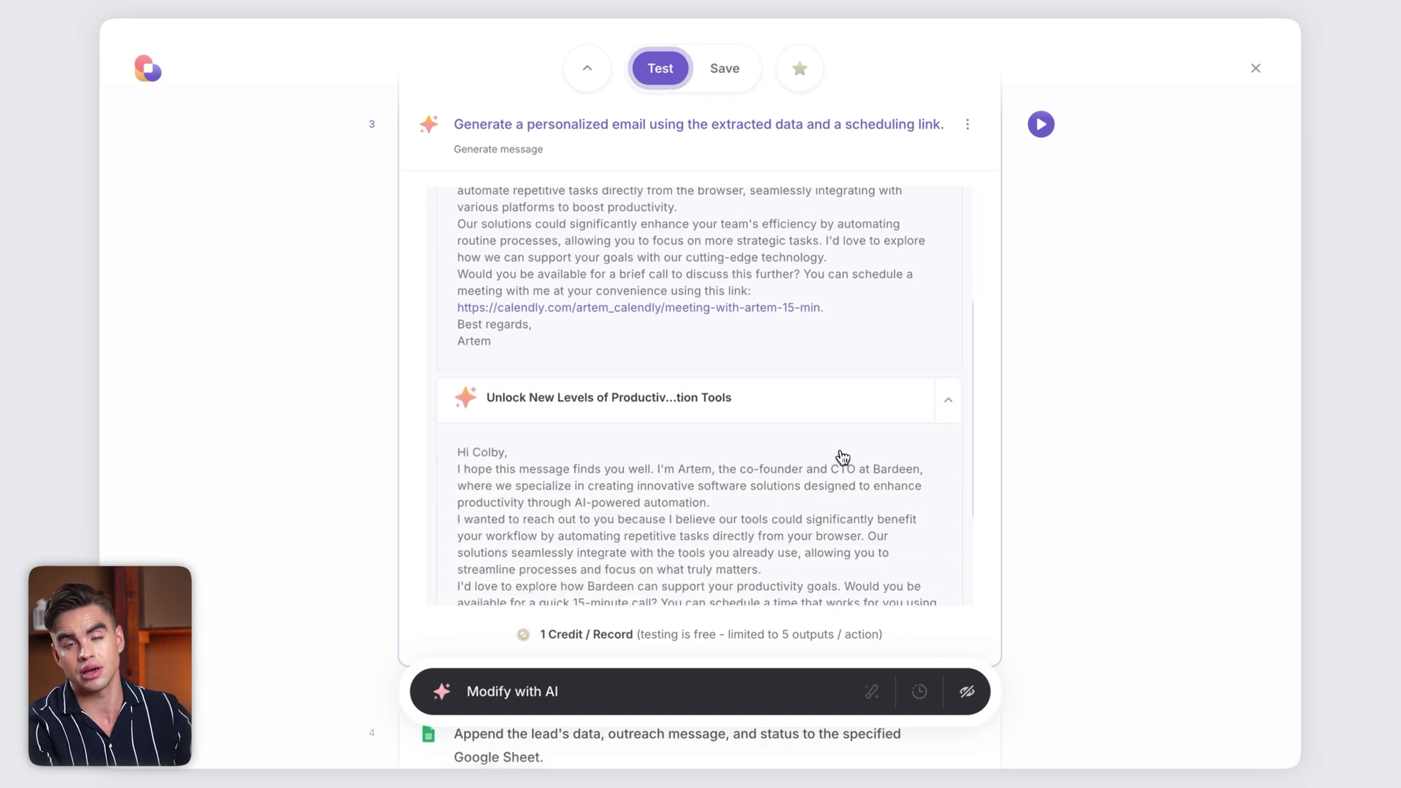
pyautogui.scroll(-6, 843, 457)
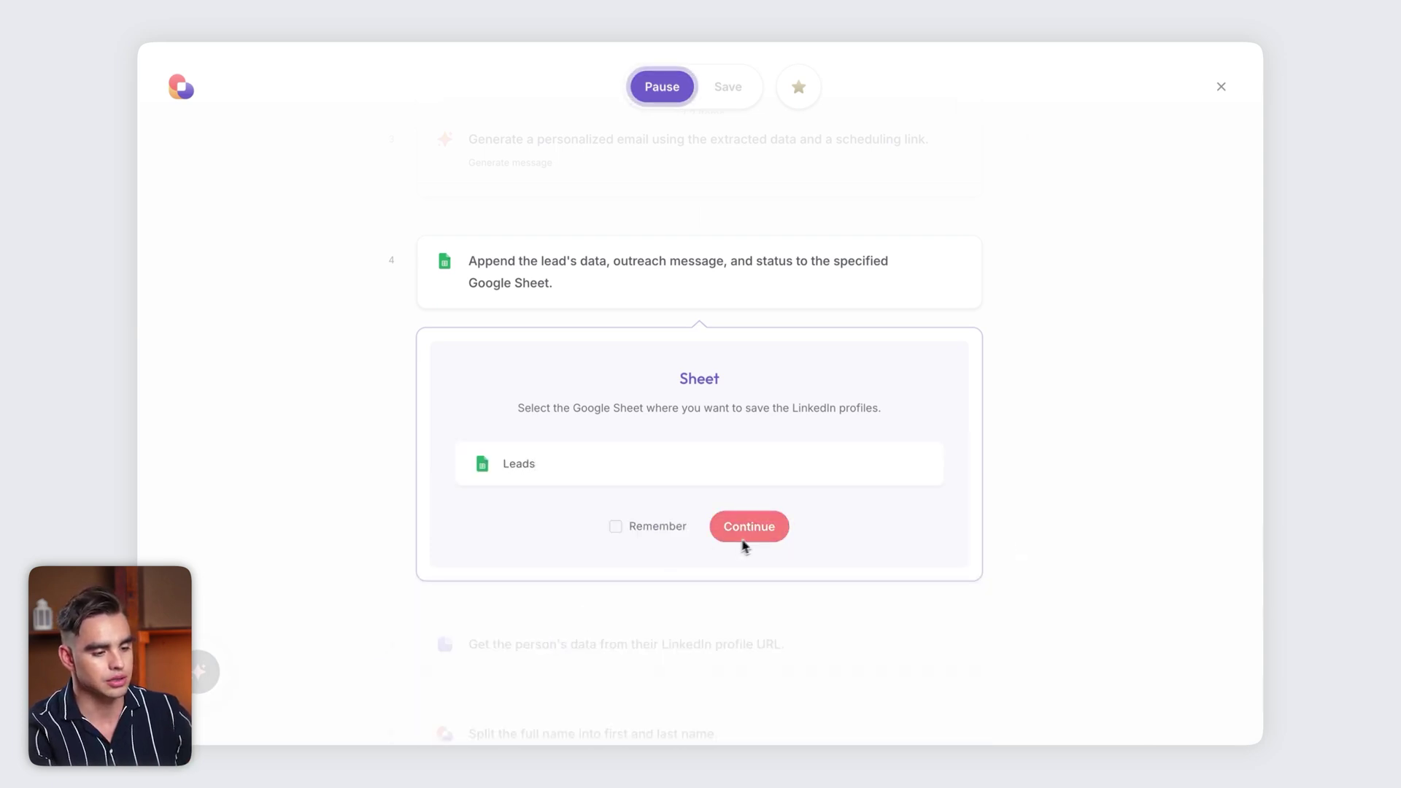
# Step: Send the test leads and emails to the Leads sheet and accept the column mapping
pyautogui.click(778, 538)
pyautogui.scroll(-3, 783, 543)
pyautogui.click(703, 596)
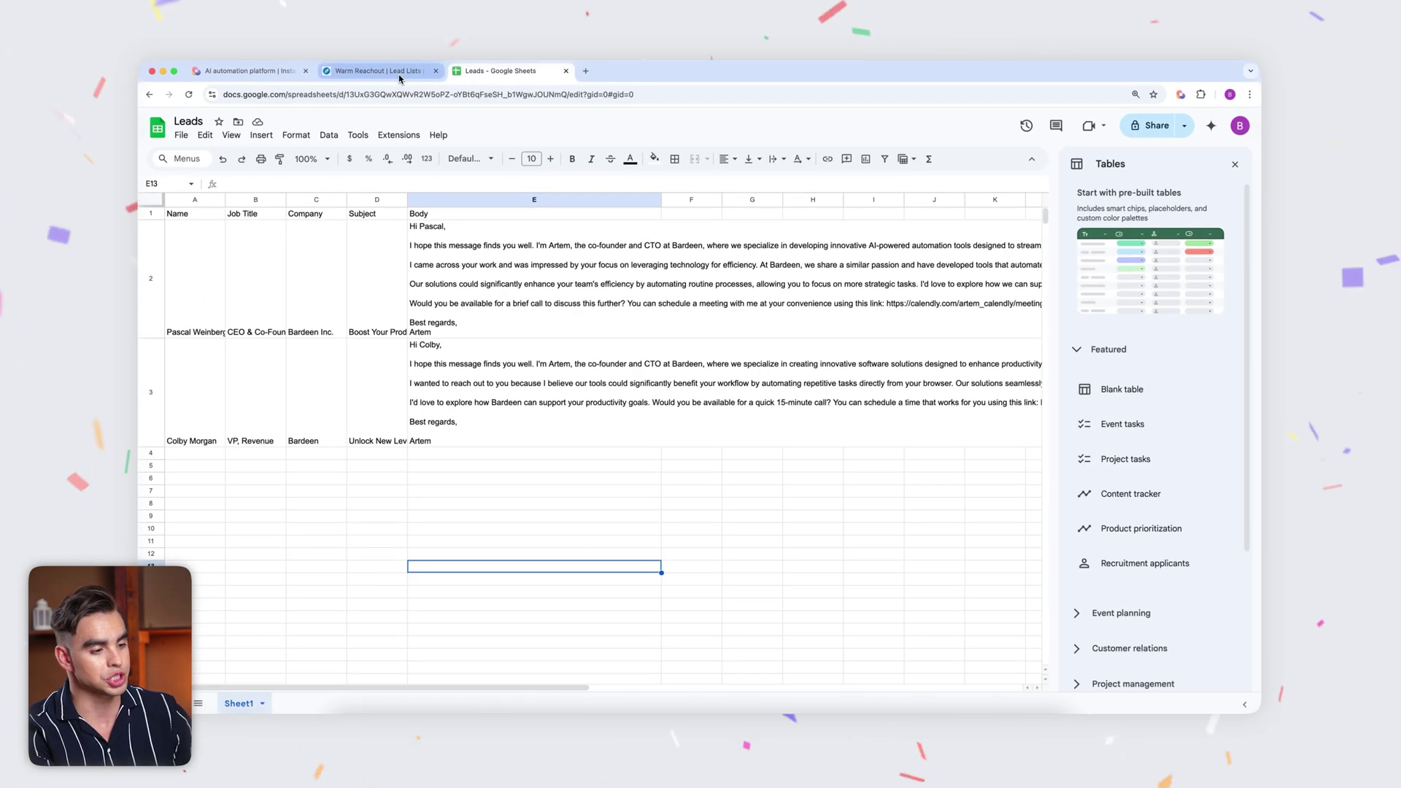
# Step: Auto-fit column D (Subject) of the Leads sheet to the generated email subjects
pyautogui.doubleClick(408, 199)
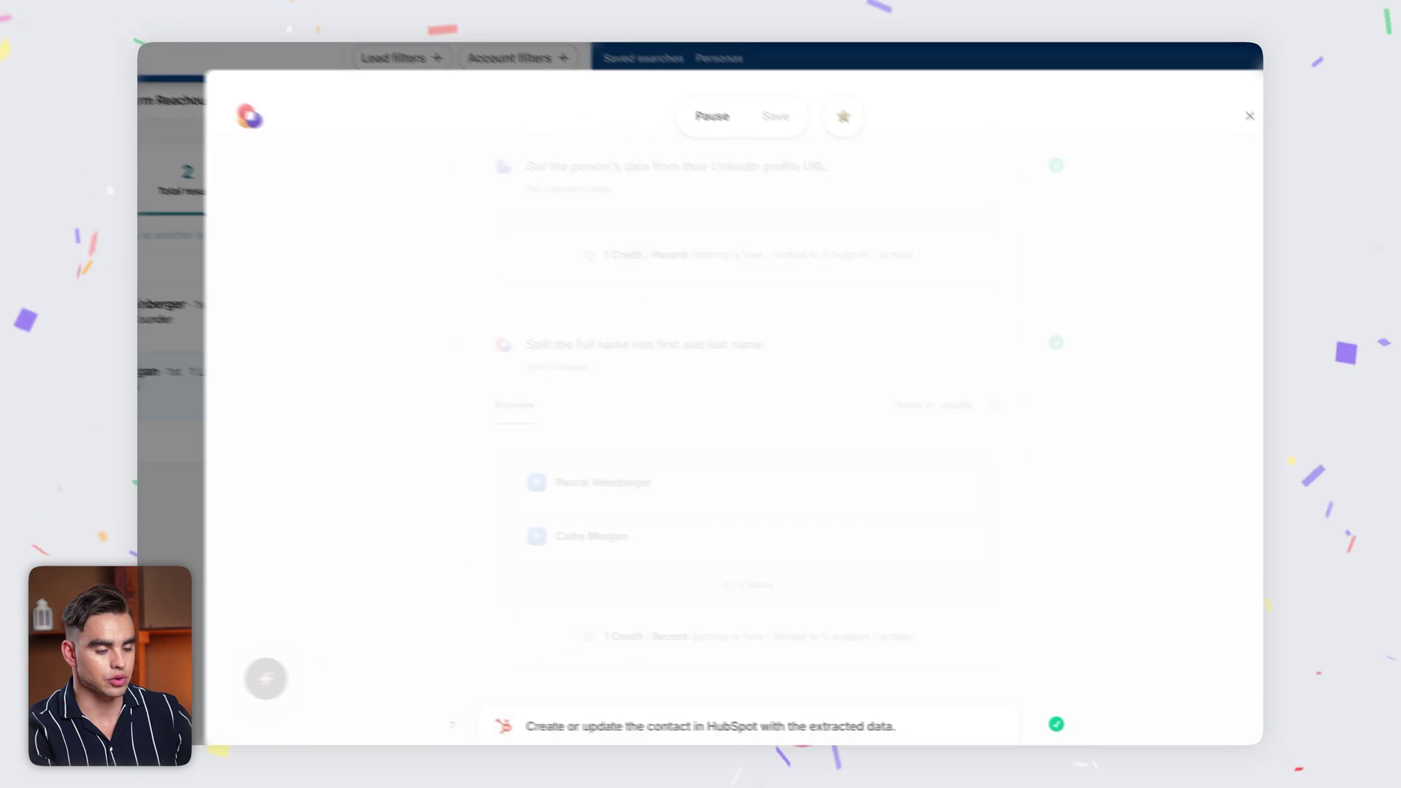
# Step: Scroll down to the HubSpot contact step preview showing both leads created as contacts
pyautogui.scroll(-3, 729, 383)
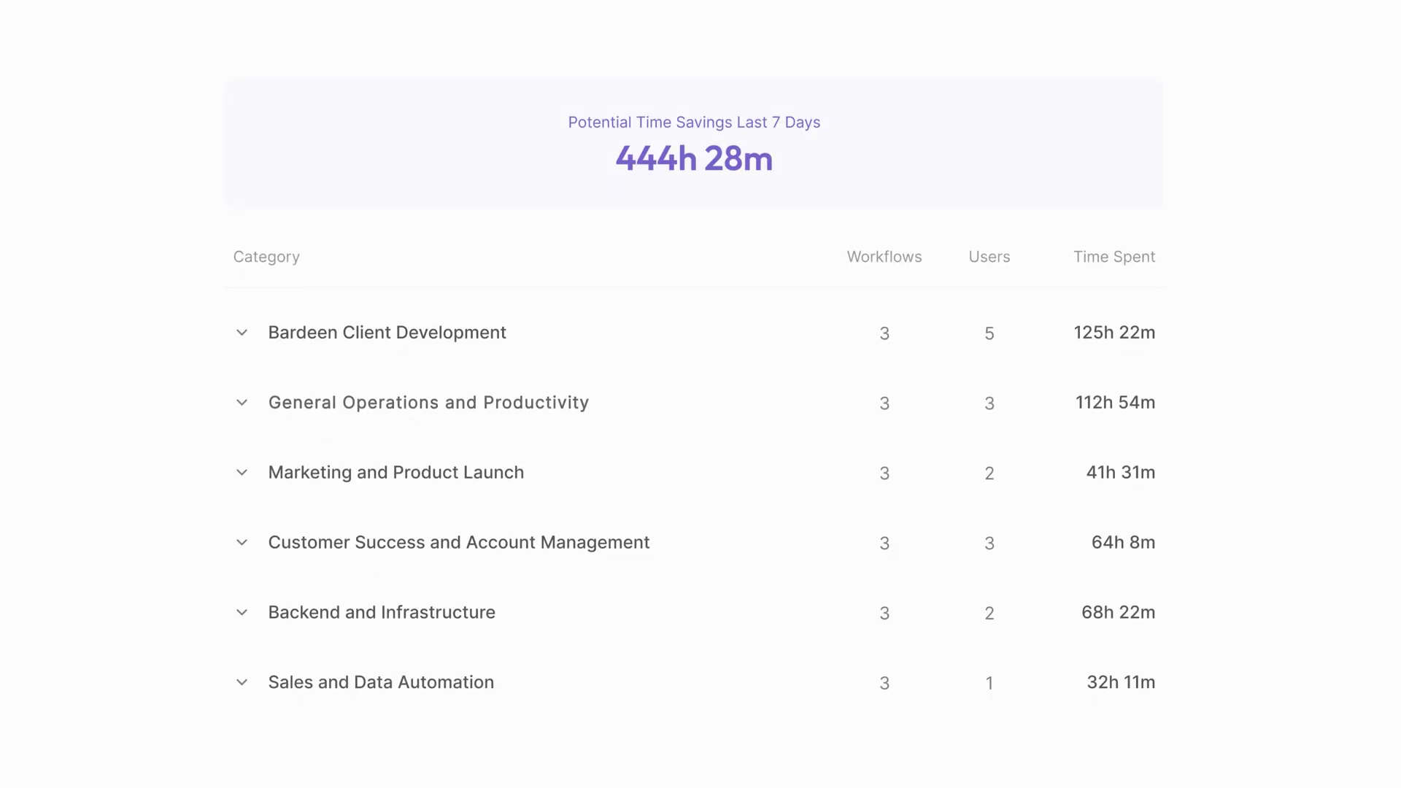
# Step: Expand General Operations and Productivity to list its five workflows, led by LinkedIn-to-HubSpot lead sourcing
pyautogui.click(241, 404)
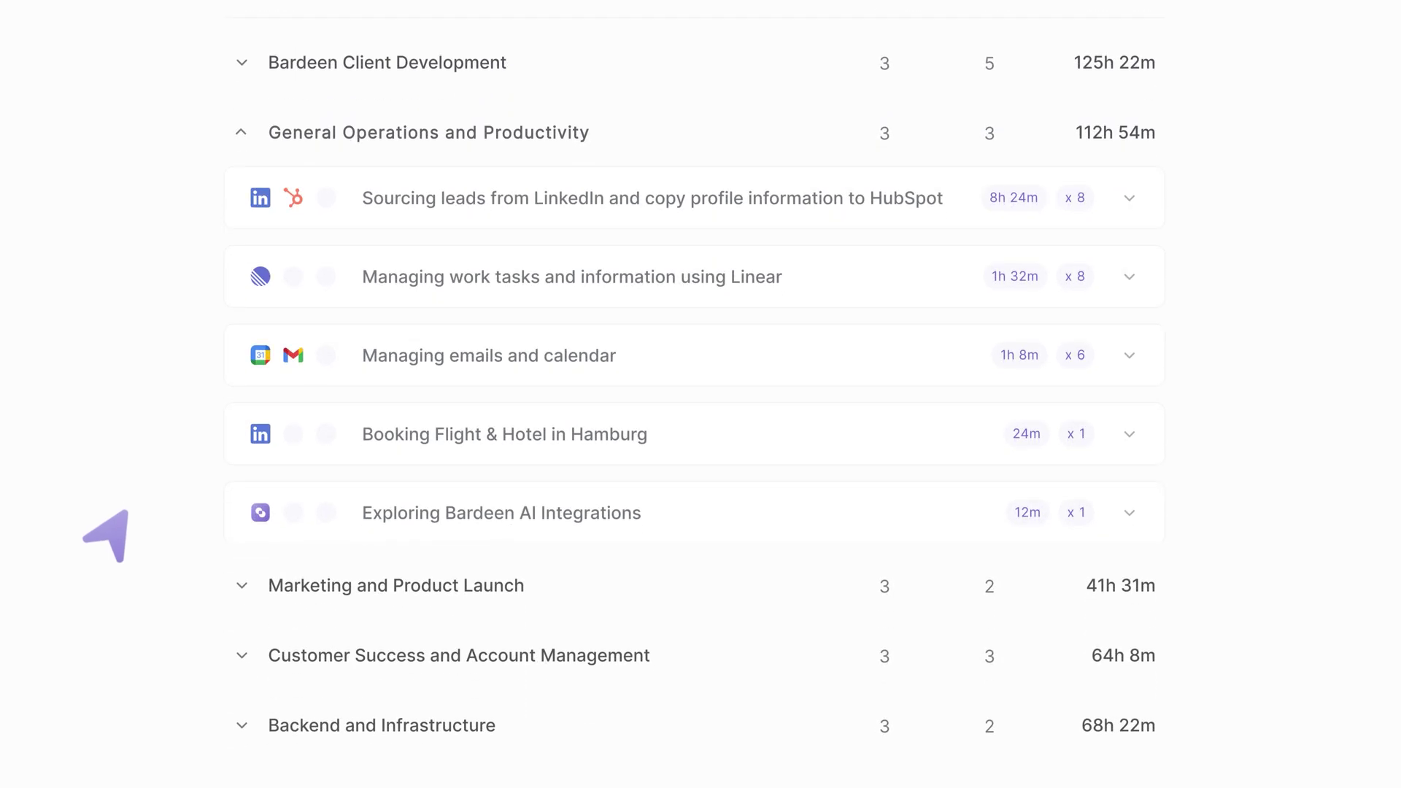